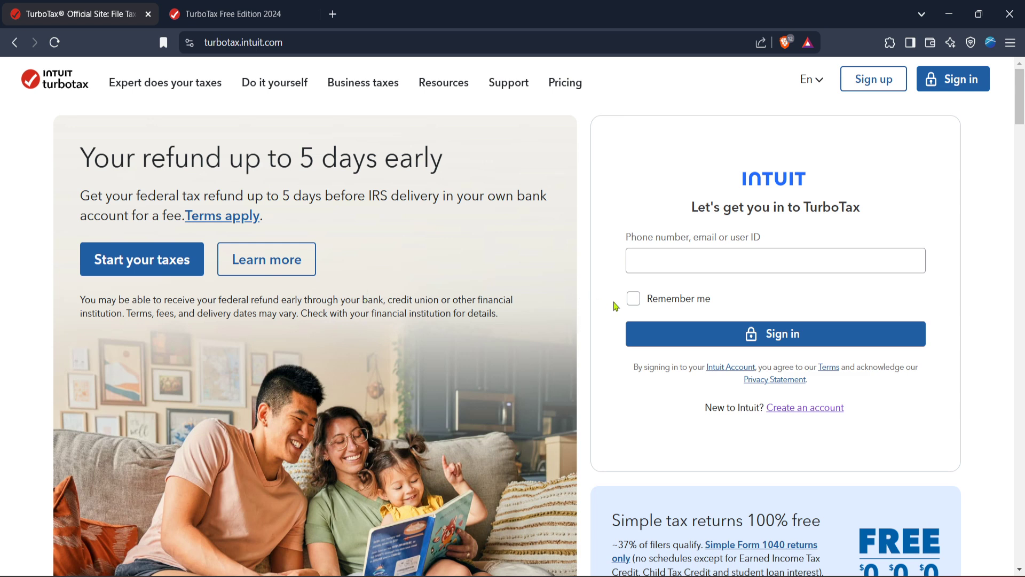
# Step: Switch to the 'TurboTax Free Edition 2024' tab showing the $50,000 W-2 wages summary
pyautogui.click(628, 262)
pyautogui.hotkey('ctrl', 'Tab')
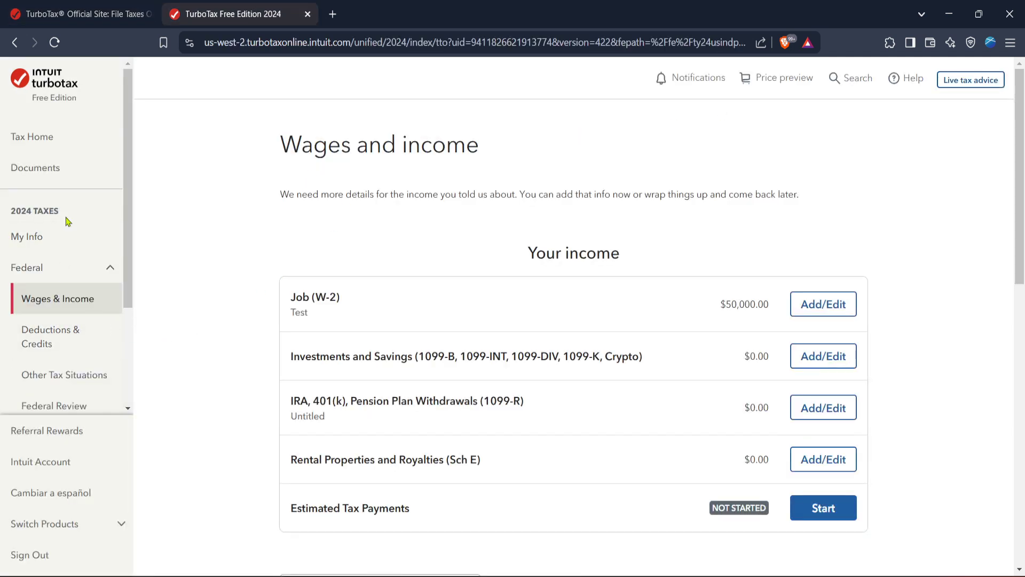
pyautogui.scroll(-2, 22, 238)
pyautogui.scroll(-1, 64, 231)
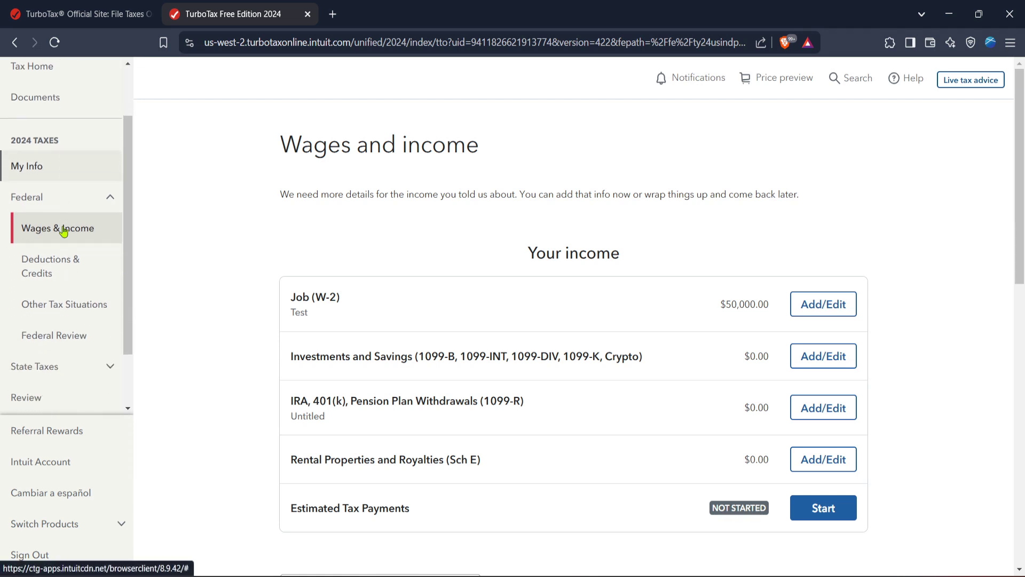
pyautogui.scroll(-3, 65, 232)
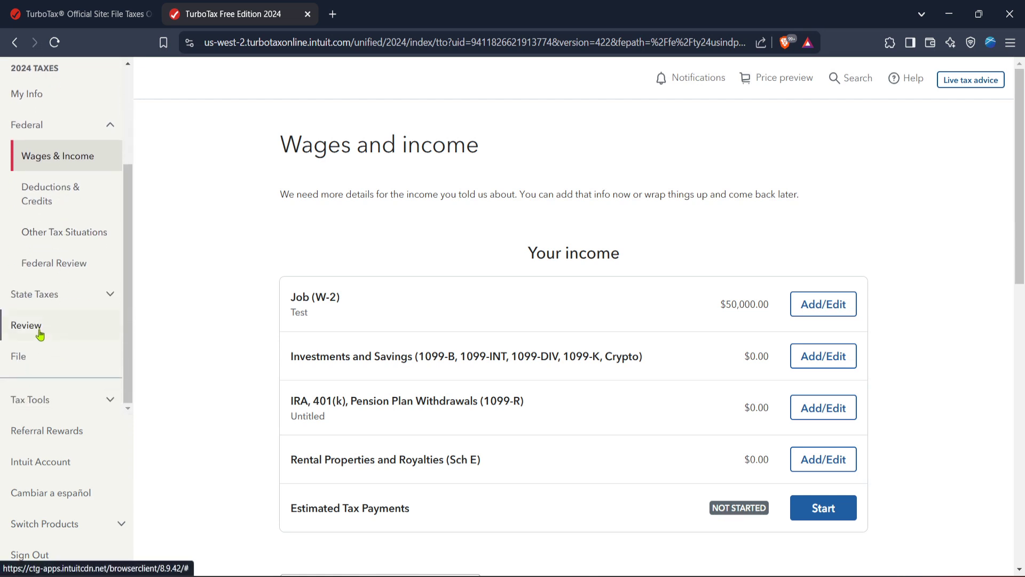
# Step: Go from Tax Tools to the Tools Center and on to the delete-a-form list
pyautogui.click(40, 400)
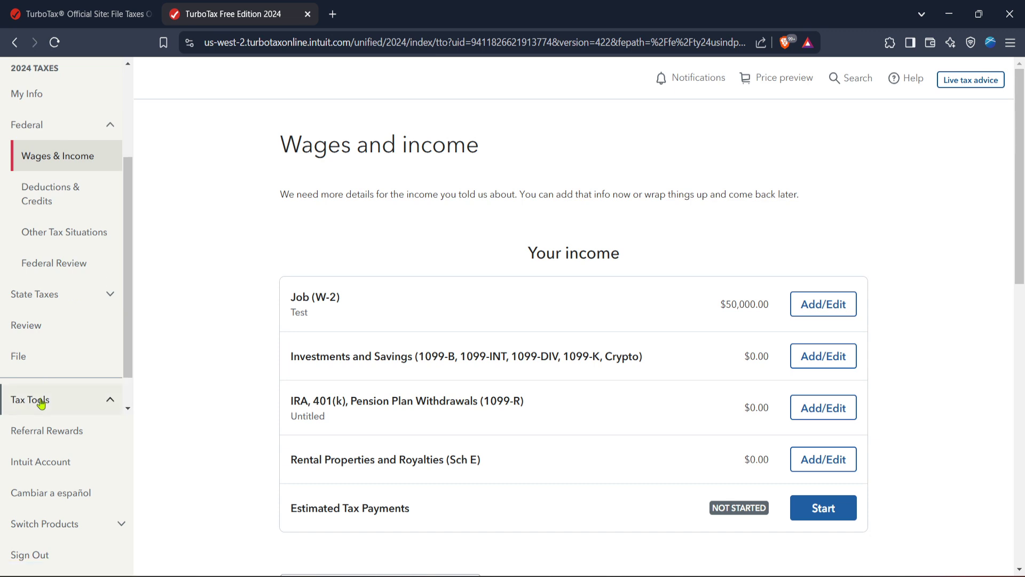
pyautogui.scroll(-2, 97, 348)
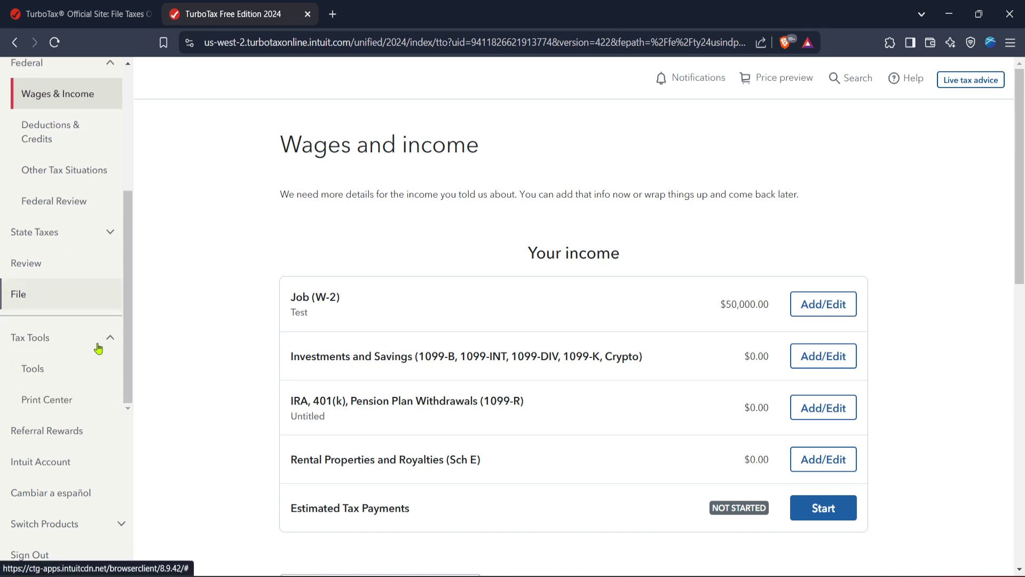
pyautogui.click(74, 369)
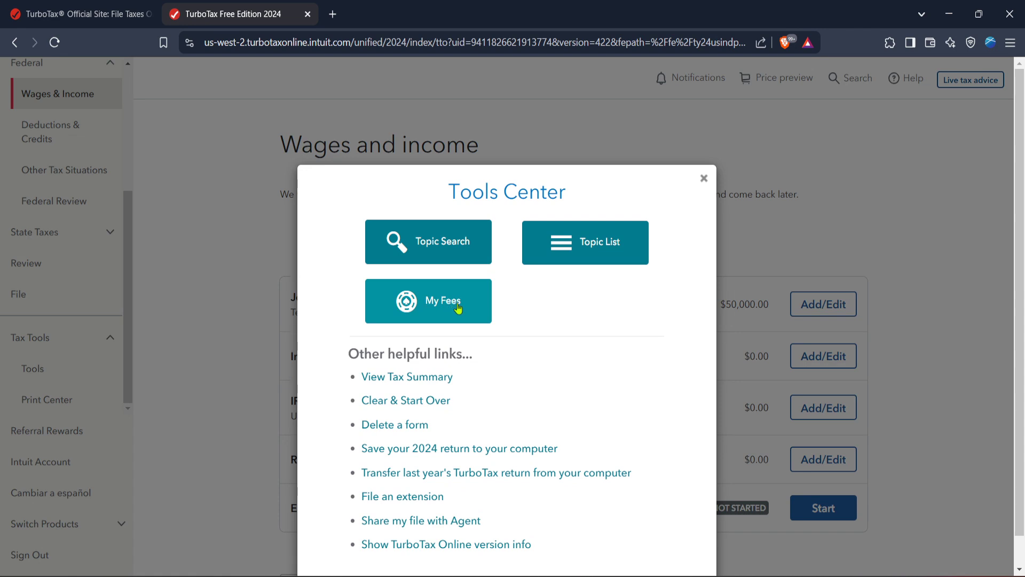
pyautogui.click(416, 426)
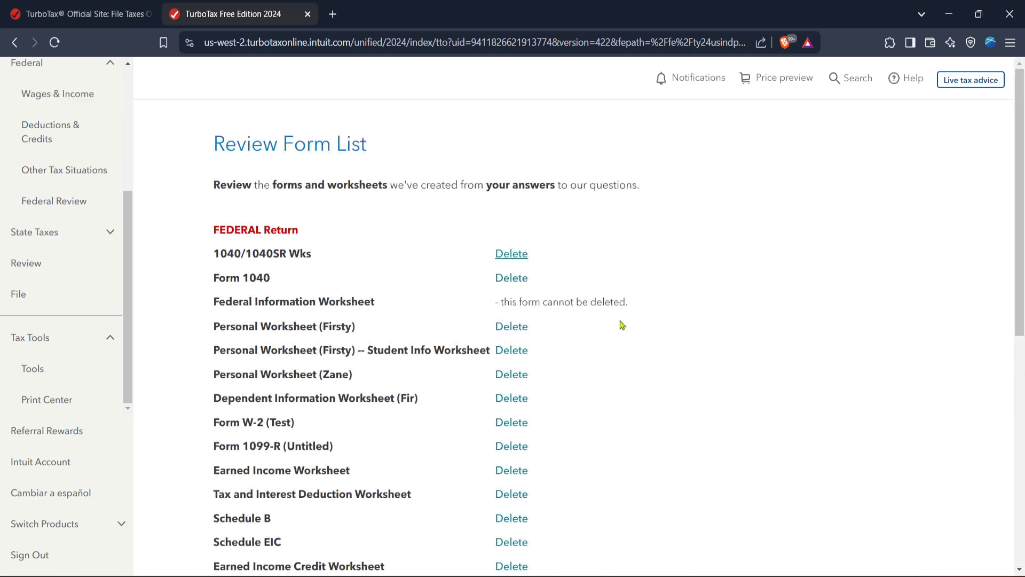
pyautogui.scroll(-3, 621, 326)
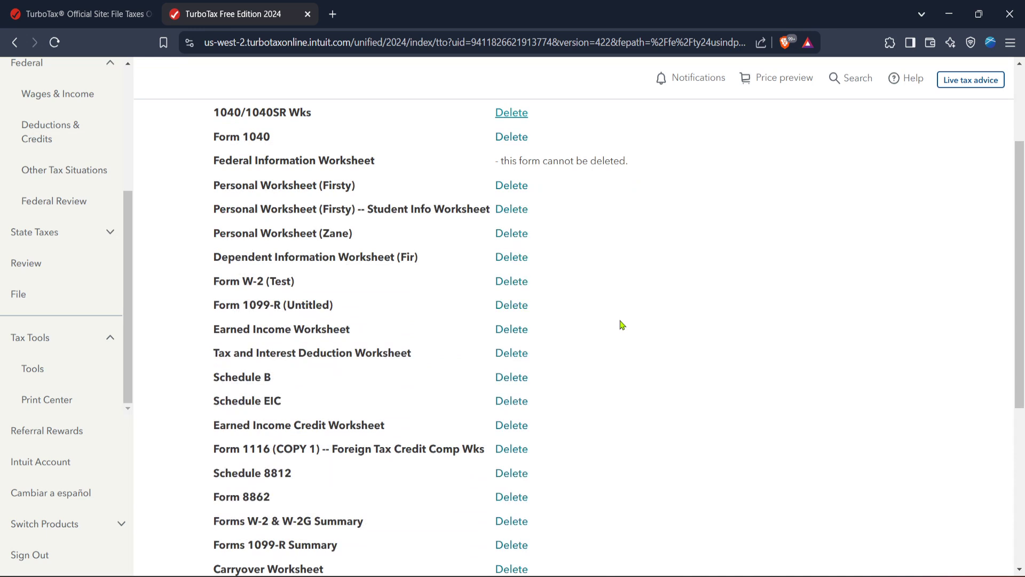
pyautogui.scroll(-3, 621, 326)
pyautogui.scroll(-3, 621, 325)
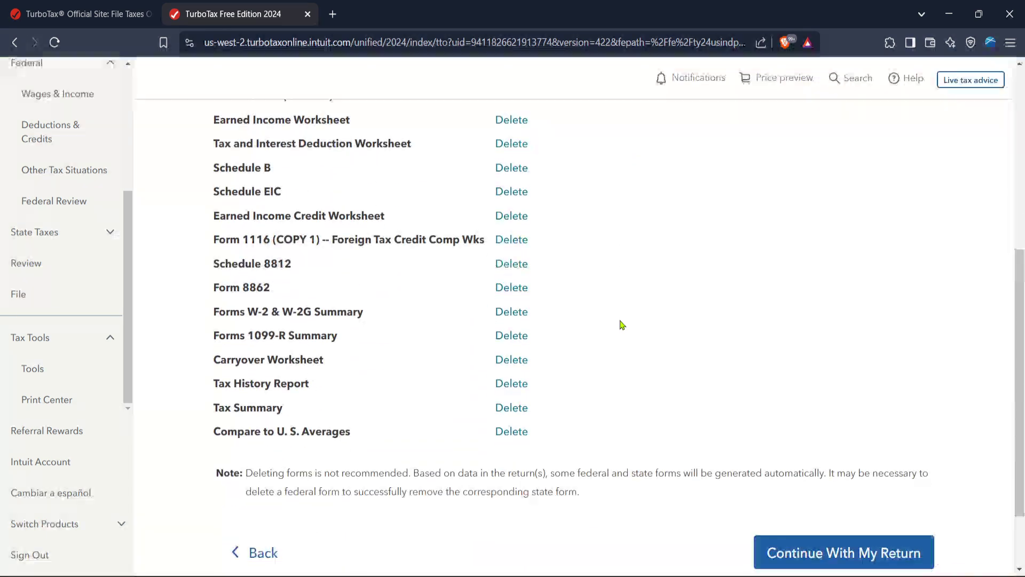
pyautogui.scroll(-2, 621, 326)
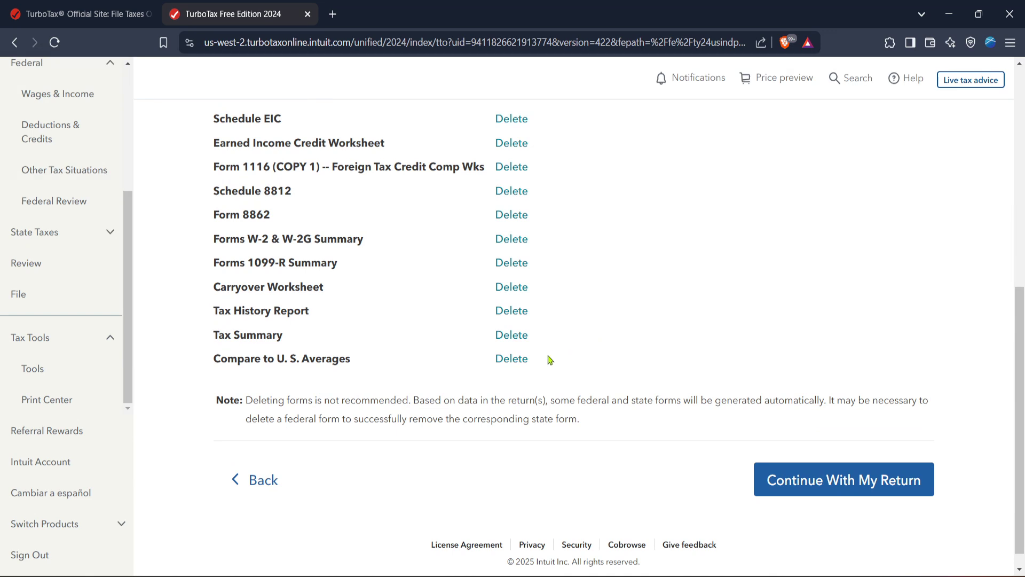
# Step: Remove Compare to U.S. Averages and confirm with 'Delete Selected Form'
pyautogui.click(512, 359)
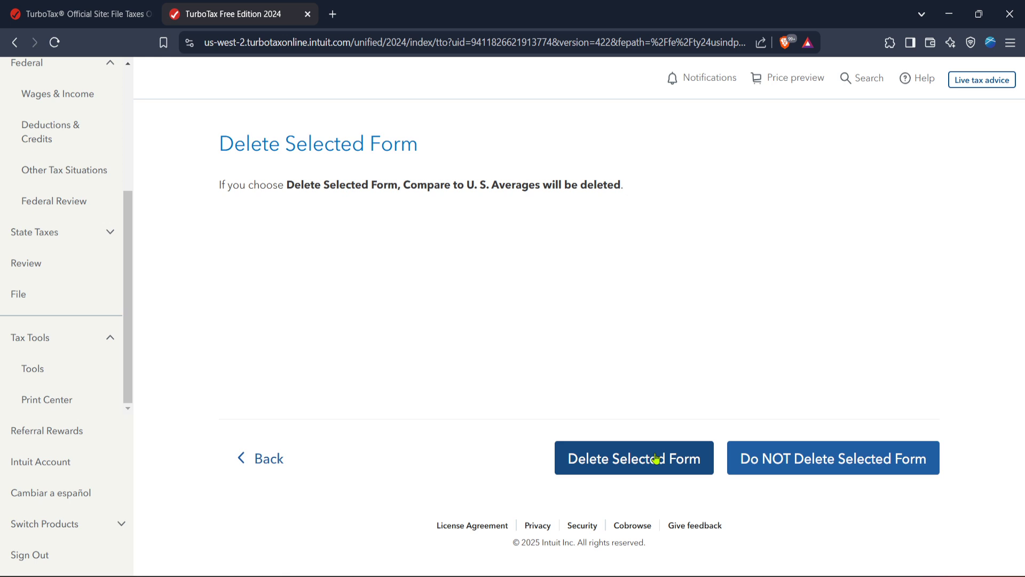
pyautogui.click(656, 458)
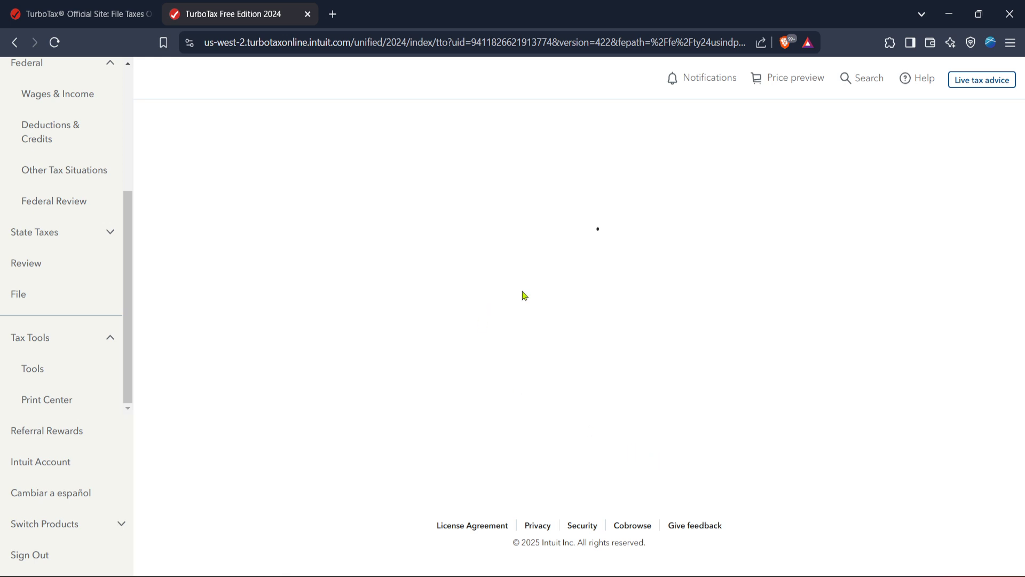